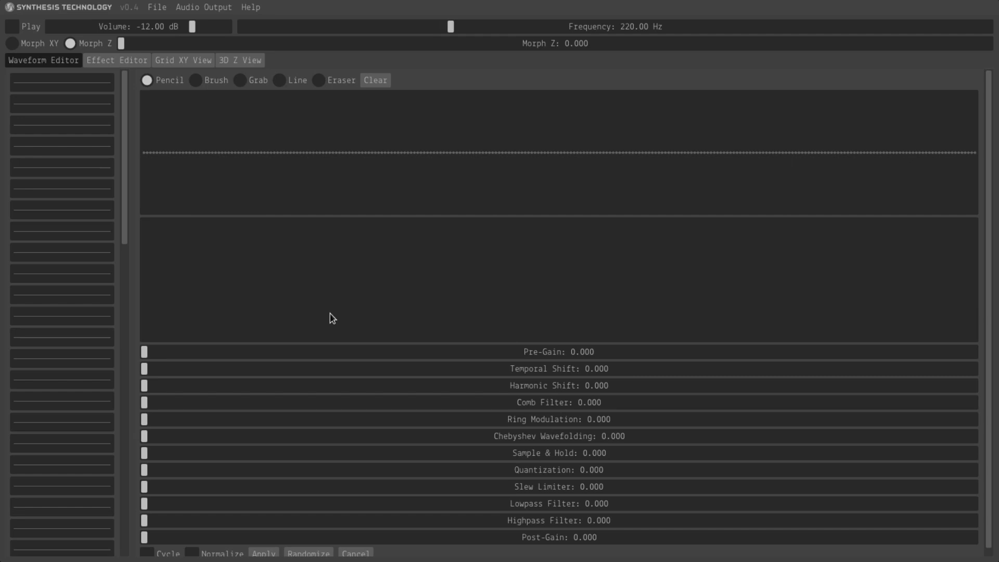
- Open the File menu to begin loading a saved wavetable bank
click(156, 7)
- Open the ROM A bank from the banks folder
click(168, 36)
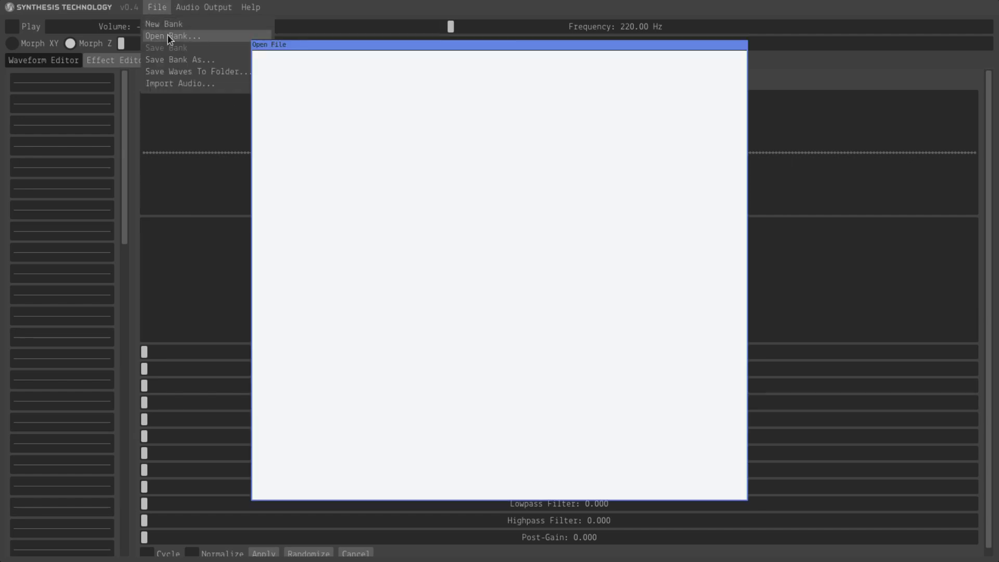
double_click(385, 254)
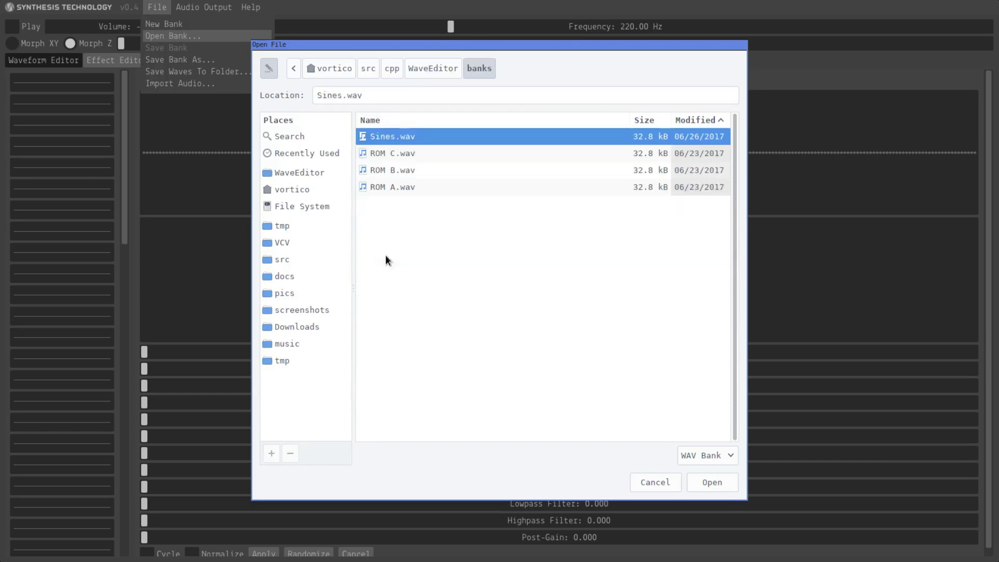
double_click(386, 188)
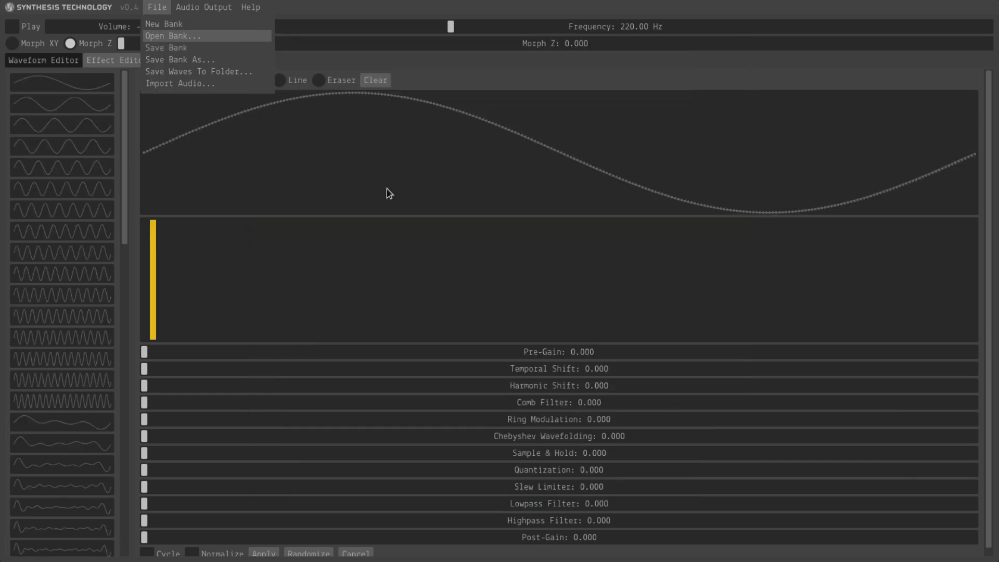
- Play the bank and morph in two dimensions to X 1.320, Y 1.453
click(34, 29)
drag(123, 43, 76, 75)
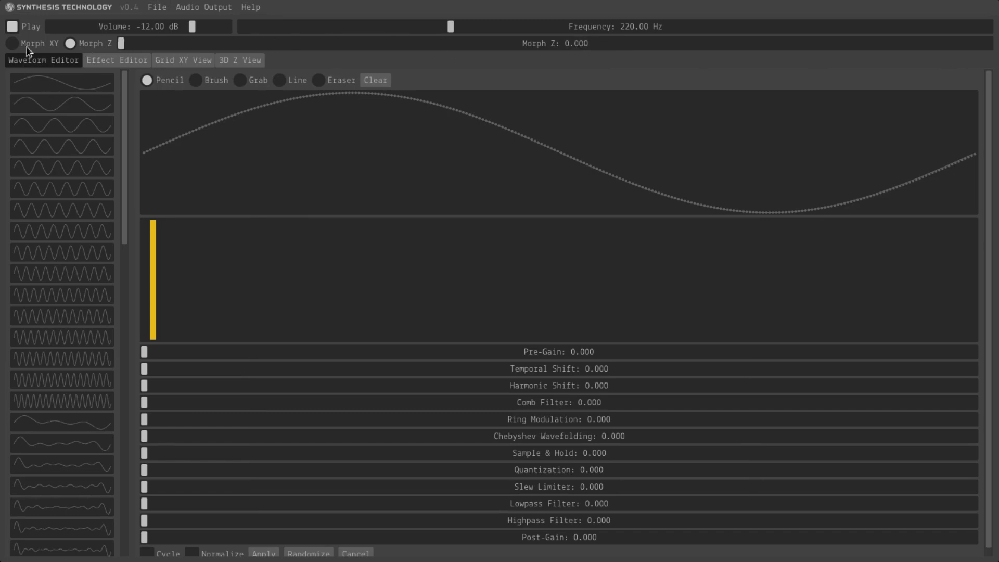
click(44, 47)
drag(122, 48, 202, 46)
drag(562, 43, 651, 44)
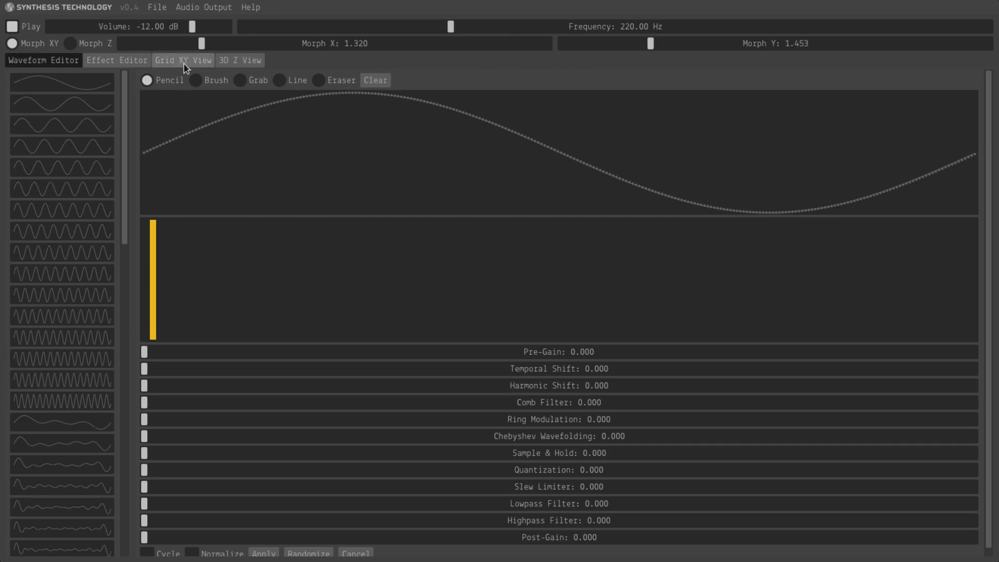
- In Grid XY View move the morph to X 0.777, Y 1.131, stop playback, show 3D Z View
click(183, 60)
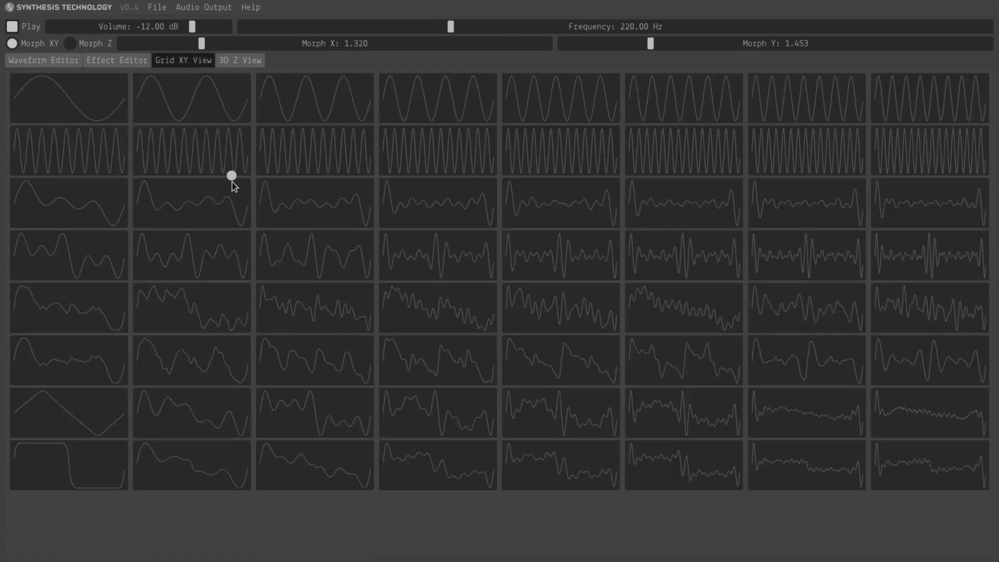
drag(236, 177, 165, 159)
click(15, 27)
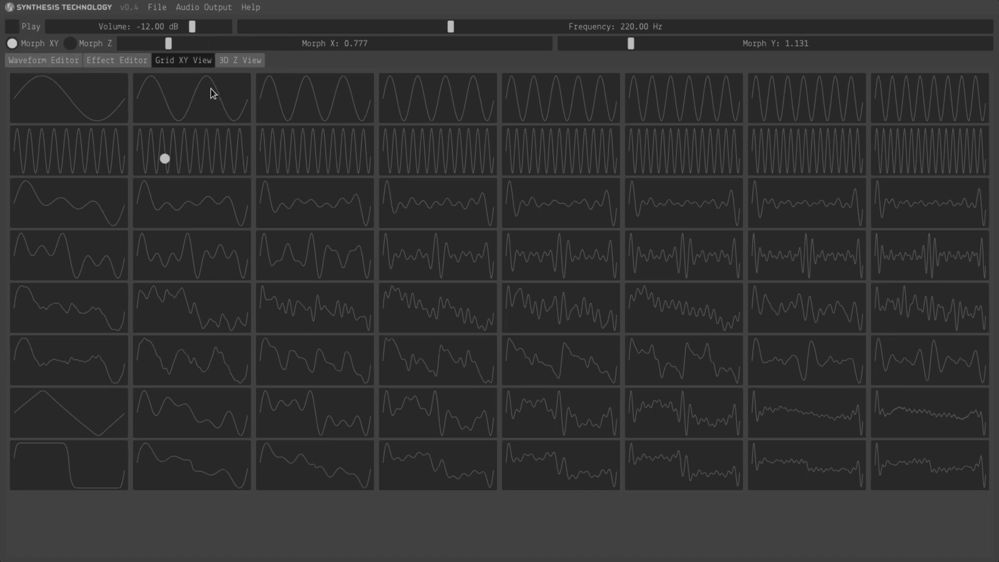
click(243, 63)
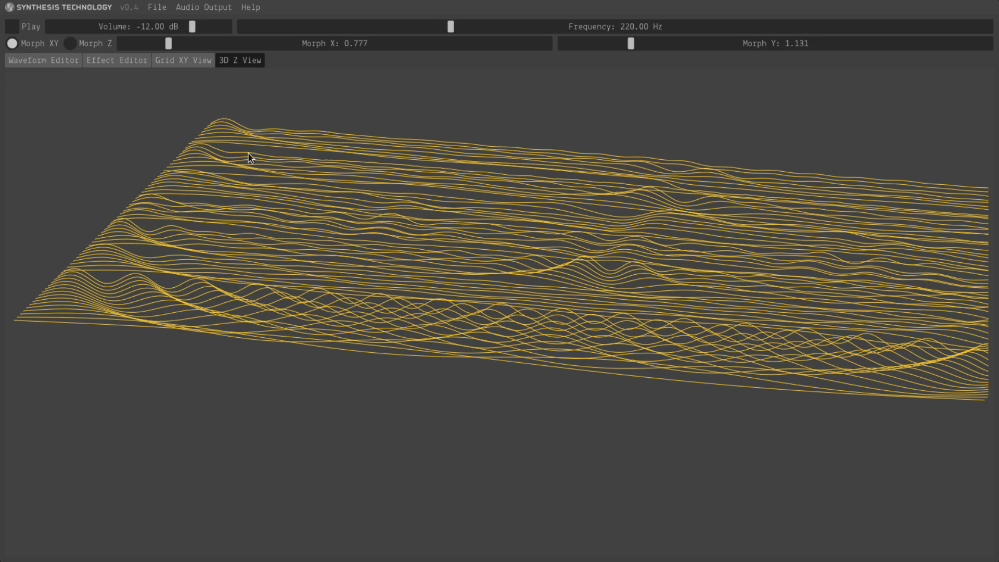
- Draw Chebyshev Wavefolding amounts across frames, then drag its average back to 0.000
key(2)
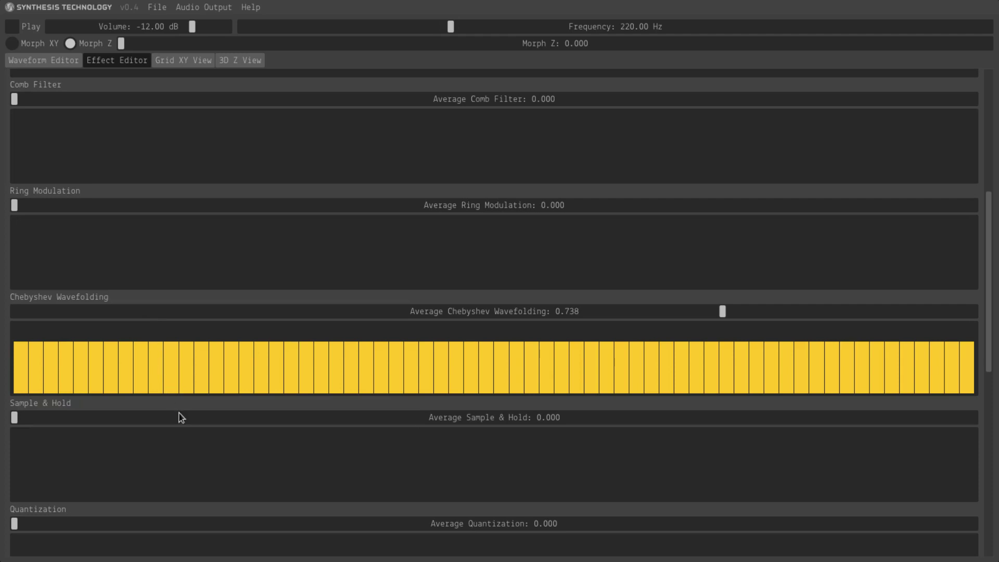
mouse_move(176, 384)
mouse_down()
mouse_move(276, 338)
mouse_move(376, 389)
mouse_move(491, 351)
mouse_move(601, 378)
mouse_move(727, 353)
mouse_up()
drag(598, 310, 12, 310)
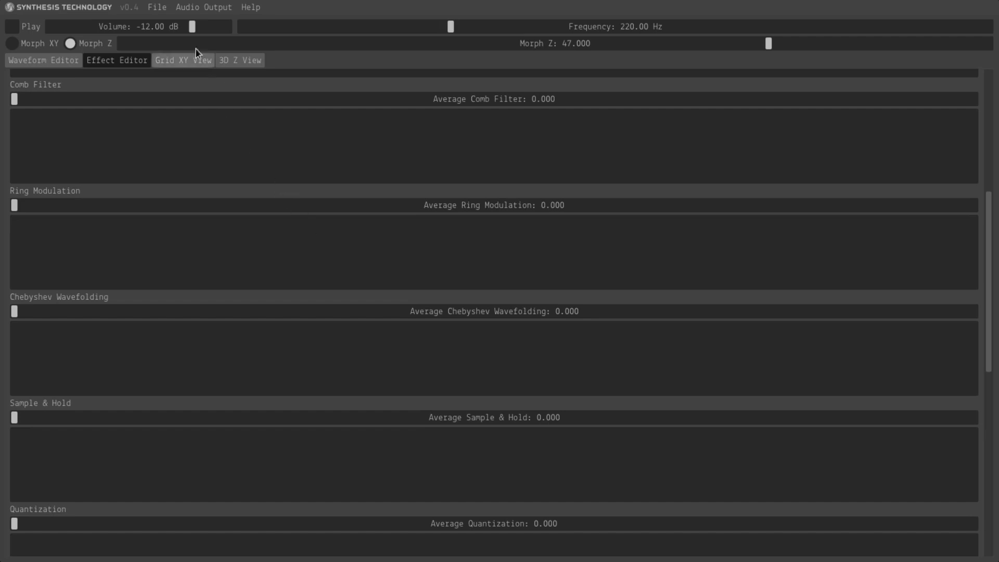
click(157, 7)
- Import the choir C sample from the stuff folder to bring up its preview
click(183, 81)
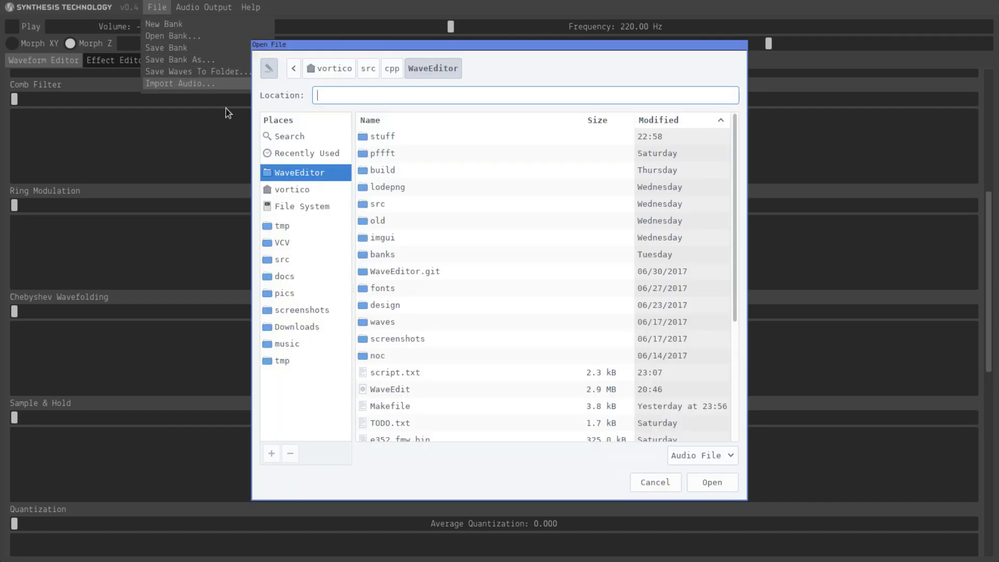
double_click(375, 137)
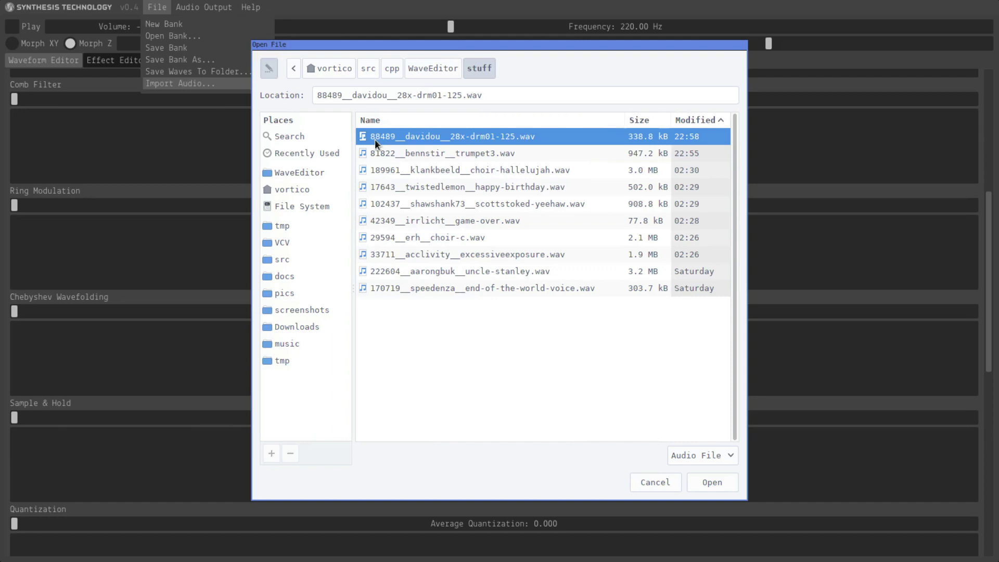
click(429, 239)
double_click(429, 239)
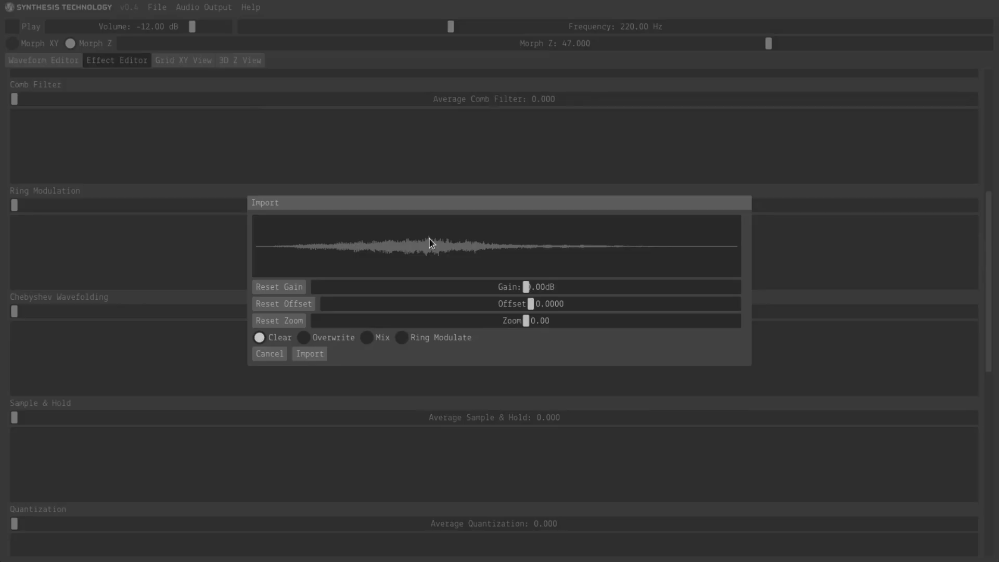
- Boost gain to 8.71 dB and audition Overwrite, Mix and Ring Modulate at shifted offsets
drag(531, 291, 497, 321)
drag(566, 306, 532, 312)
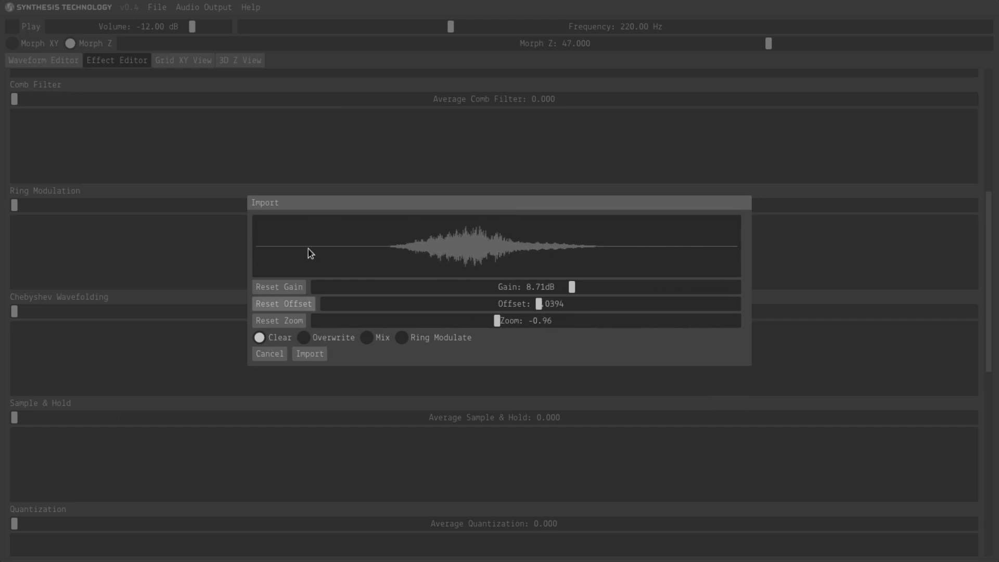
click(333, 339)
drag(540, 310, 497, 312)
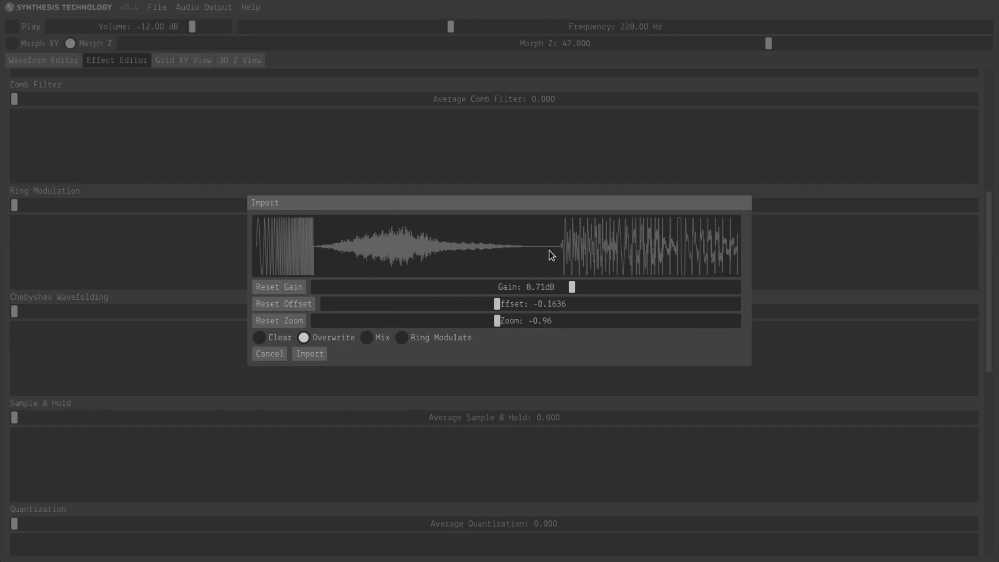
click(381, 341)
drag(498, 306, 541, 312)
click(430, 339)
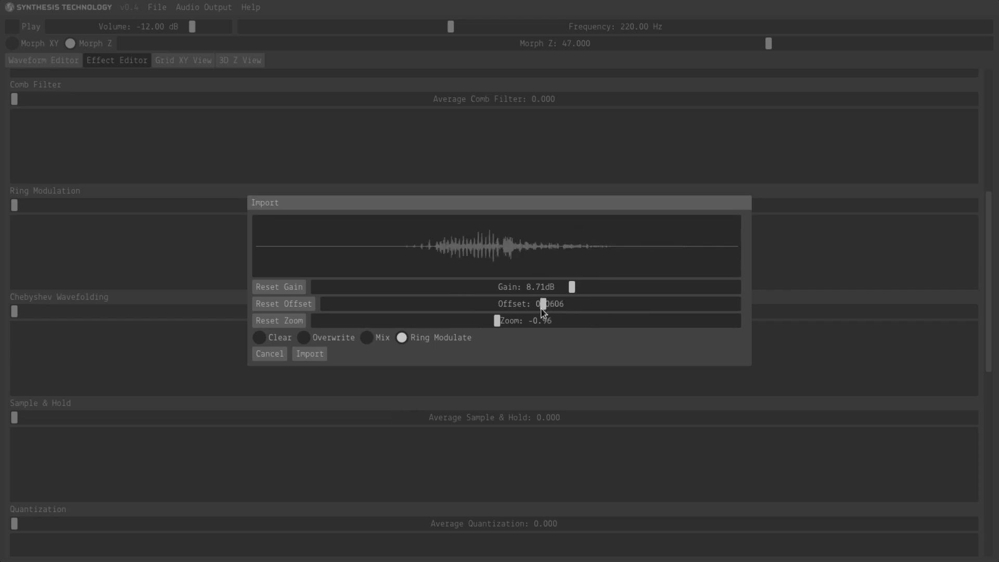
- Return to Clear mode, reset zoom and offset, and import the sample
click(270, 339)
click(279, 320)
click(281, 309)
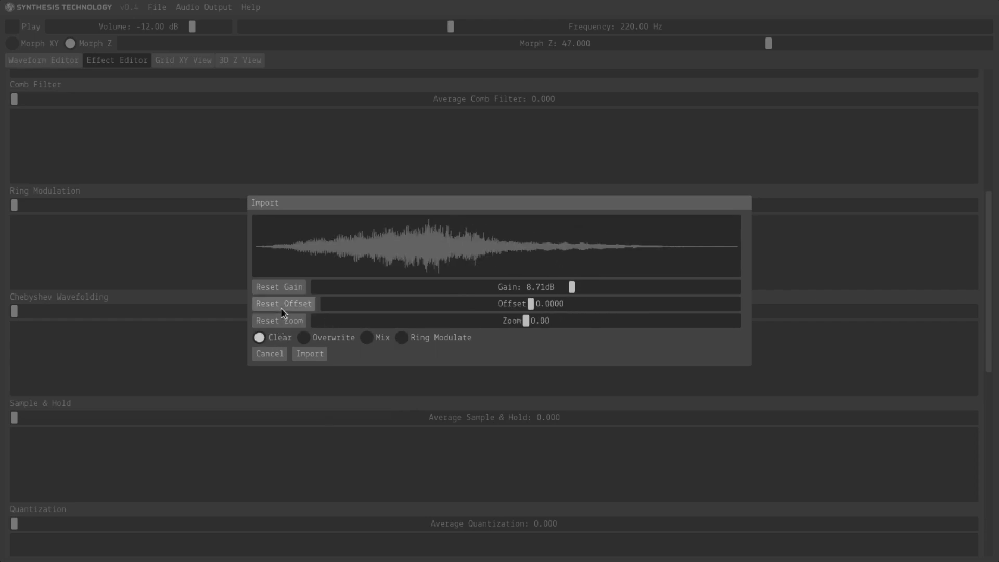
click(309, 353)
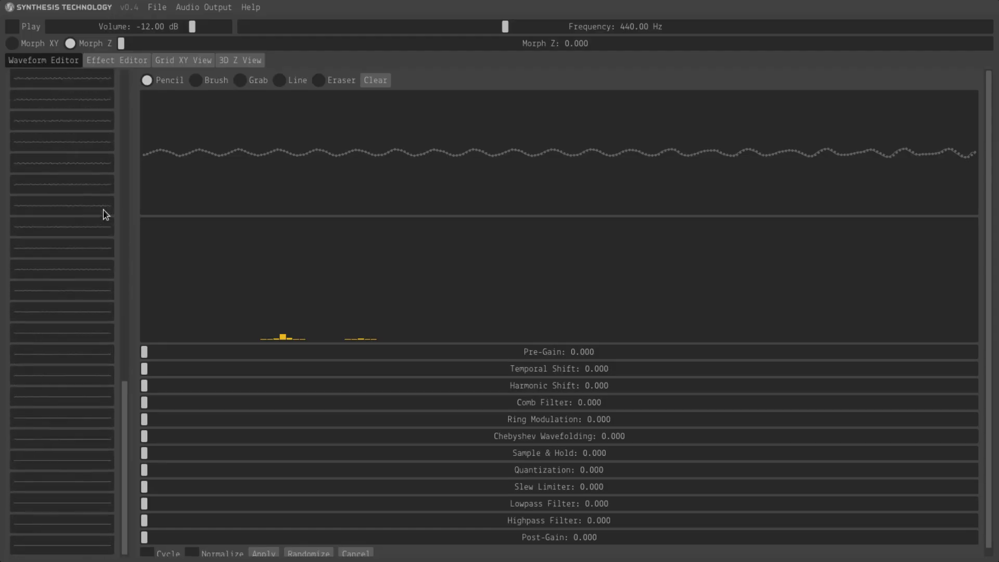
- Play the imported bank at 18.77 Hz and -6.08 dB, sweeping Morph Z, then show the Effect Editor
scroll(104, 214, up, 15)
click(31, 27)
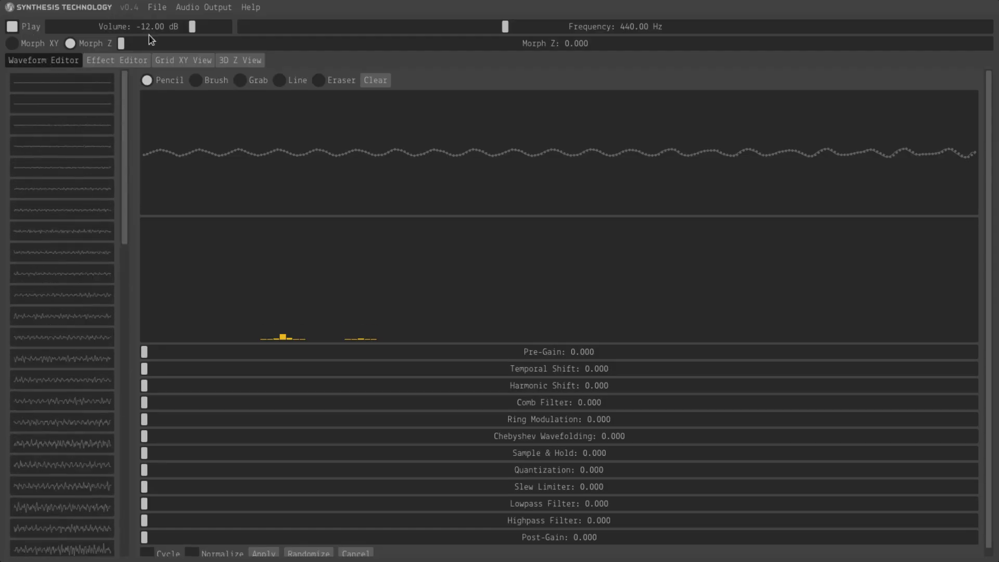
drag(499, 27, 311, 29)
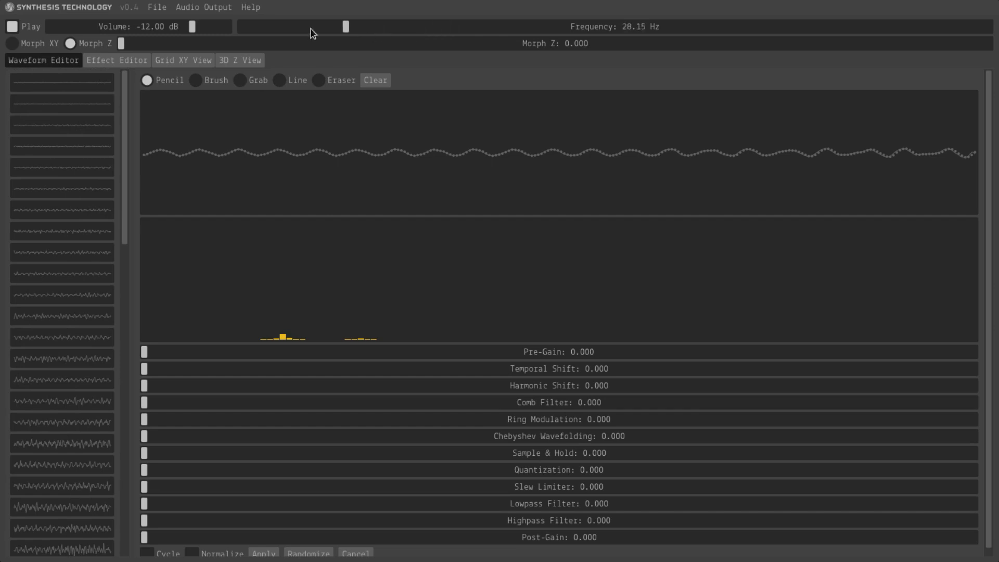
drag(187, 27, 204, 28)
drag(121, 44, 623, 50)
click(332, 26)
drag(292, 46, 125, 53)
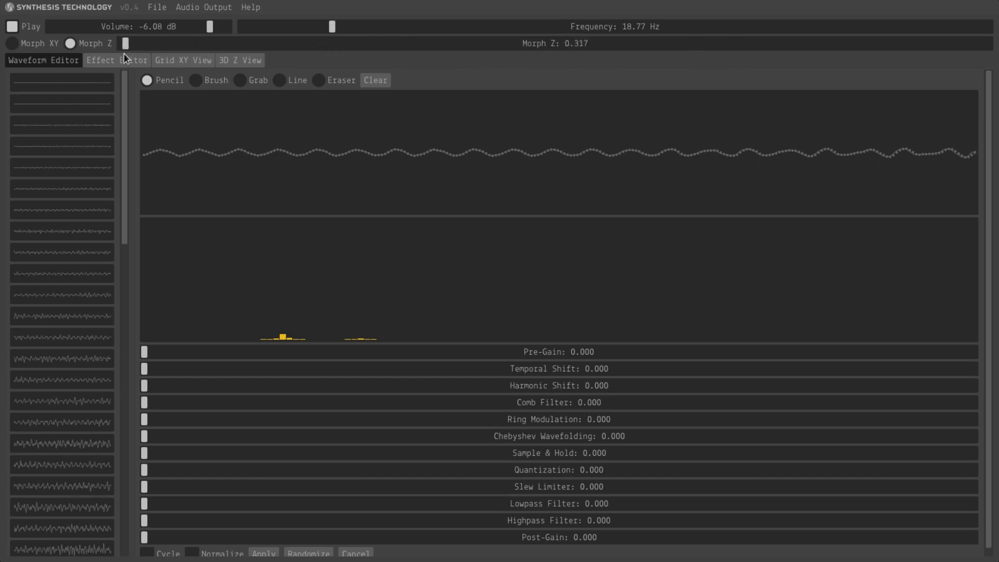
click(117, 58)
scroll(236, 268, down, 5)
- Apply a 0.314 average highpass filter to all frames, stop playback, and choose Import Audio
scroll(236, 268, down, 8)
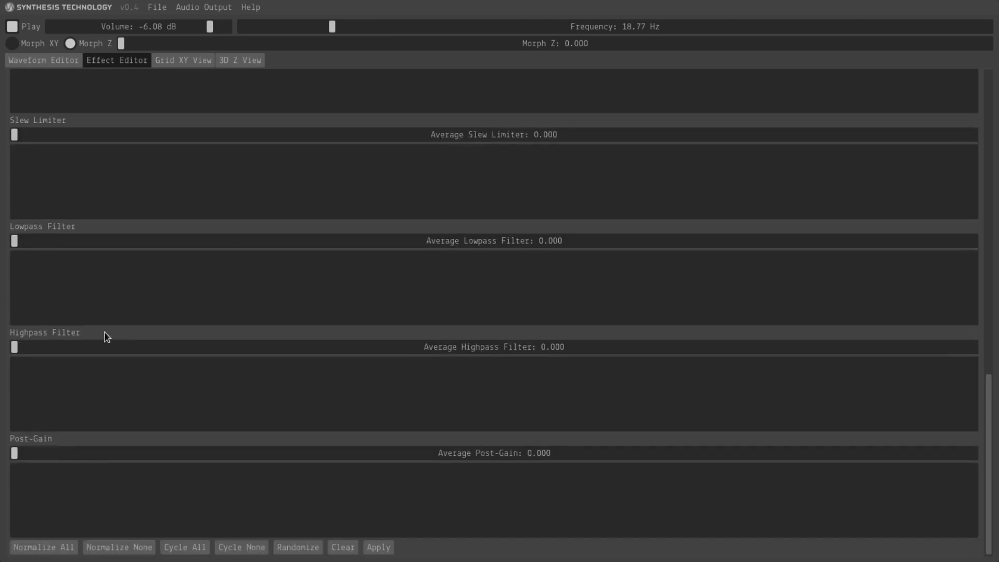
drag(16, 349, 316, 347)
drag(123, 43, 25, 32)
click(24, 32)
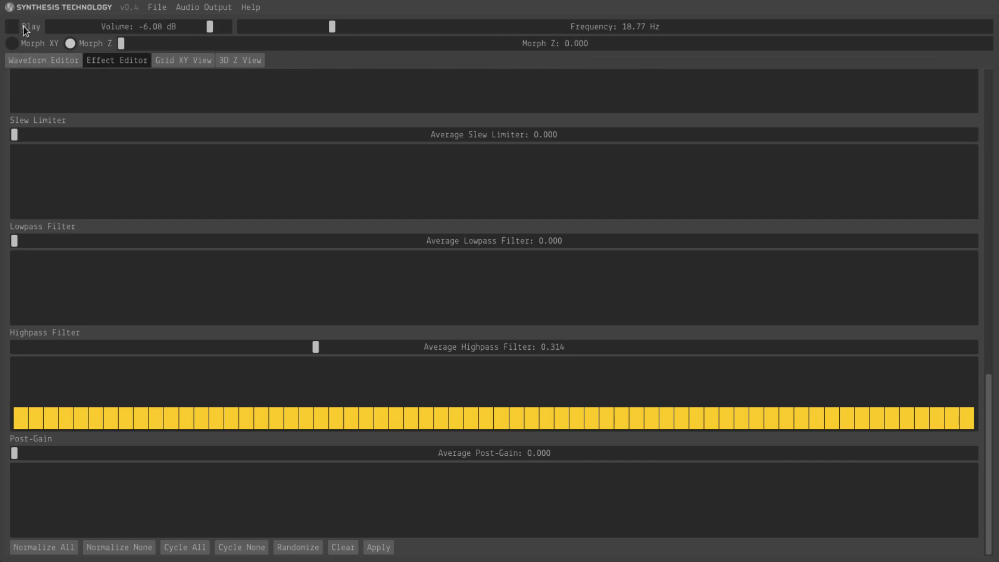
click(180, 84)
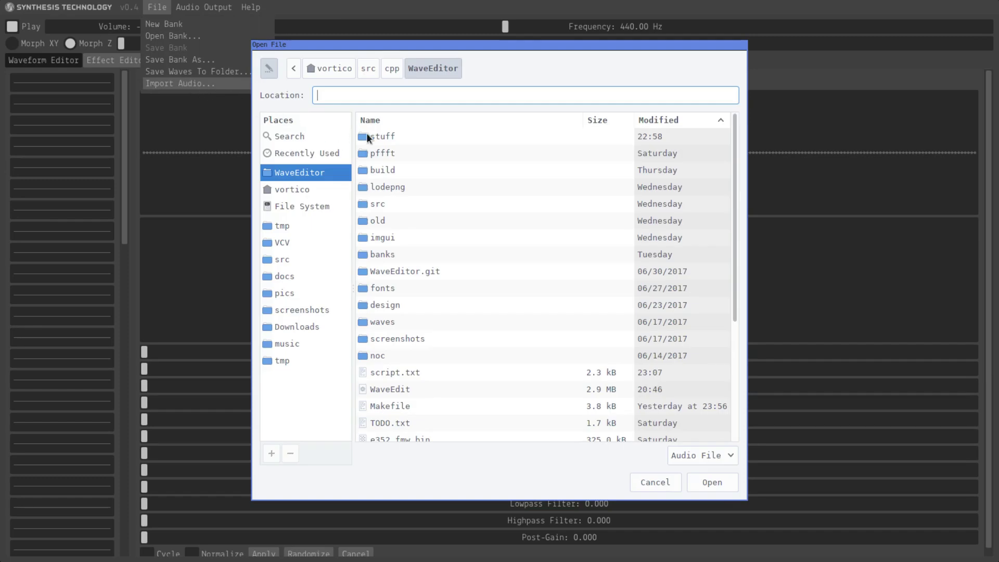
- Import the drum loop 88489__davidou__28x-drm01-125.wav from the stuff folder into the bank
double_click(398, 135)
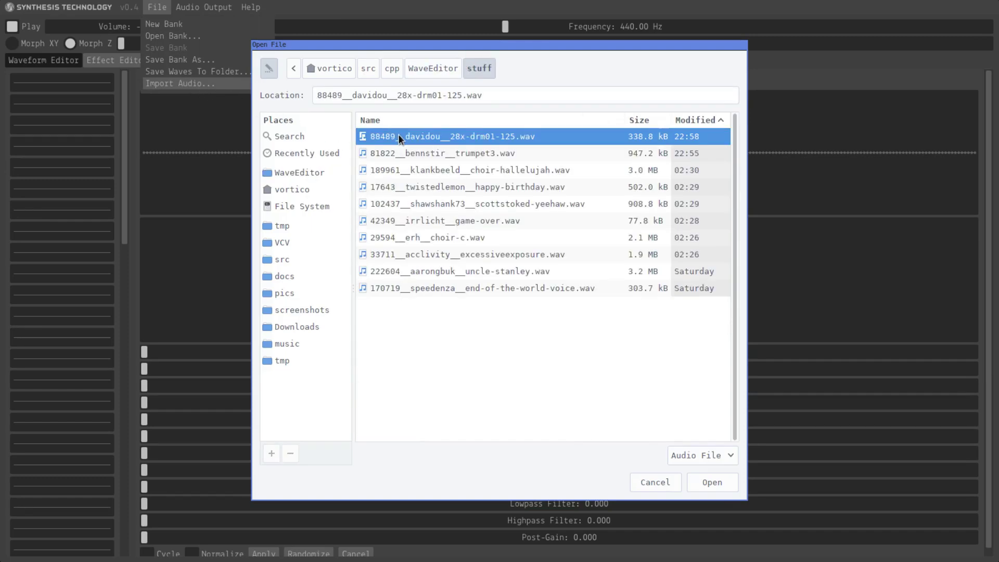
double_click(414, 136)
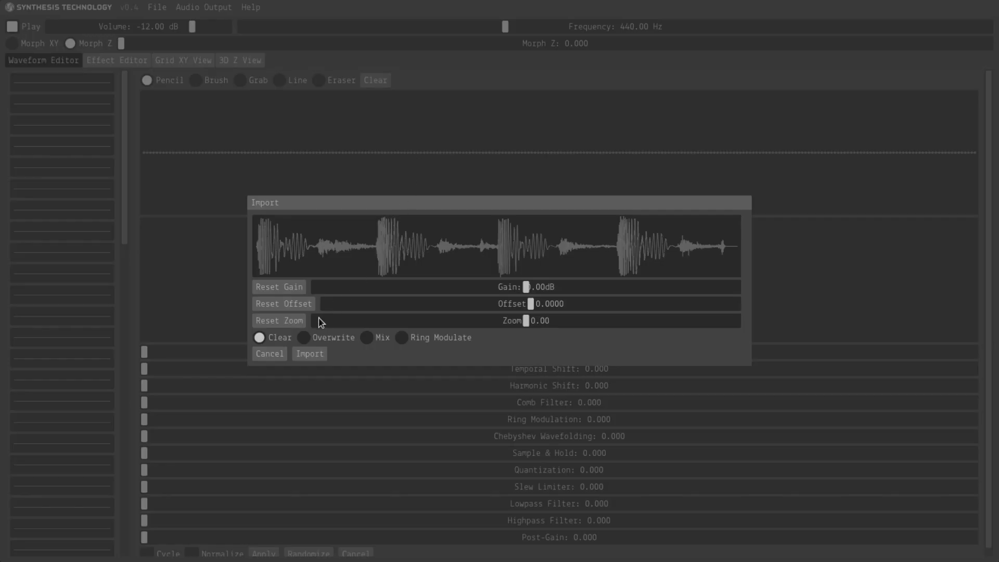
click(318, 354)
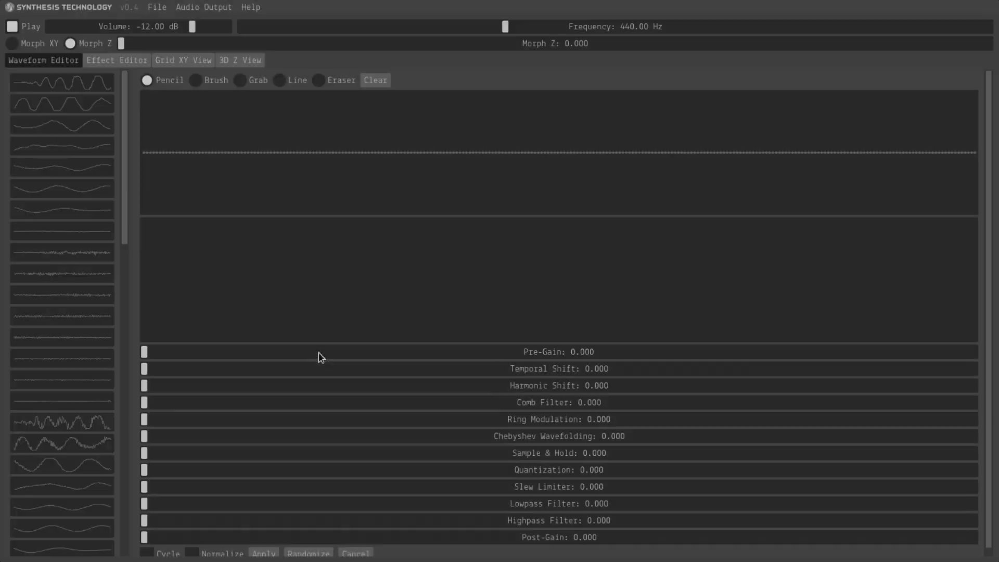
- Play at 40.99 Hz and -9.44 dB, morph Z to 7.071, then show the Effect Editor
click(411, 27)
drag(411, 27, 323, 27)
mouse_move(124, 46)
mouse_down()
mouse_move(764, 45)
mouse_move(135, 41)
mouse_up()
drag(323, 27, 370, 29)
drag(193, 27, 200, 27)
drag(146, 44, 217, 61)
click(127, 60)
- Raise the Average Chebyshev Wavefolding slider and sweep Morph Z to audition the folding
scroll(166, 177, down, 3)
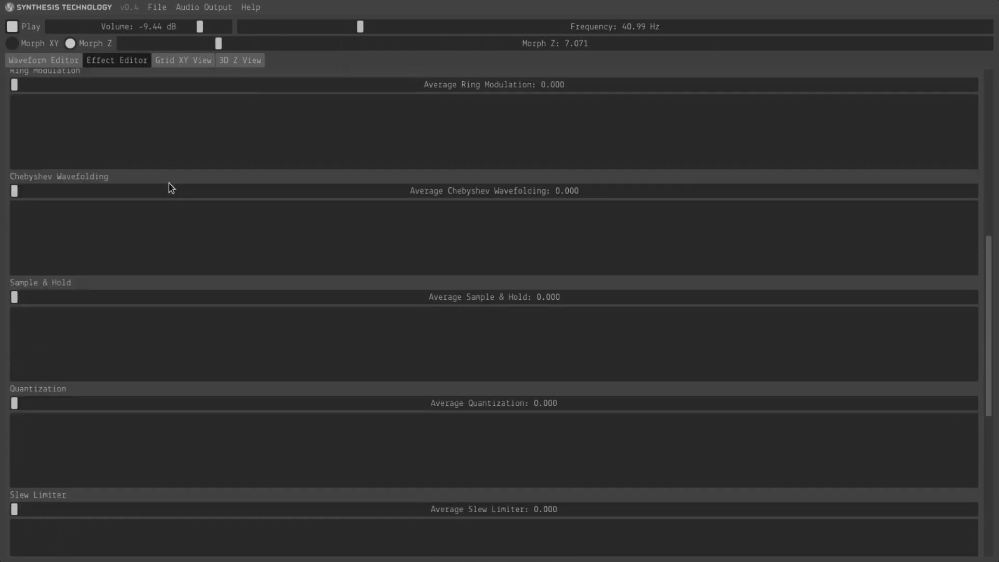
drag(14, 190, 446, 191)
drag(217, 44, 446, 53)
- Draw the wavefolding bars ramping up toward later frames, averaging 0.349, and sweep Morph Z back and forth
mouse_move(133, 244)
mouse_down()
mouse_move(81, 280)
mouse_move(114, 254)
mouse_move(288, 226)
mouse_move(797, 222)
mouse_move(969, 183)
mouse_move(835, 217)
mouse_move(466, 269)
mouse_up()
mouse_move(282, 267)
mouse_down()
mouse_move(109, 273)
mouse_move(13, 262)
mouse_up()
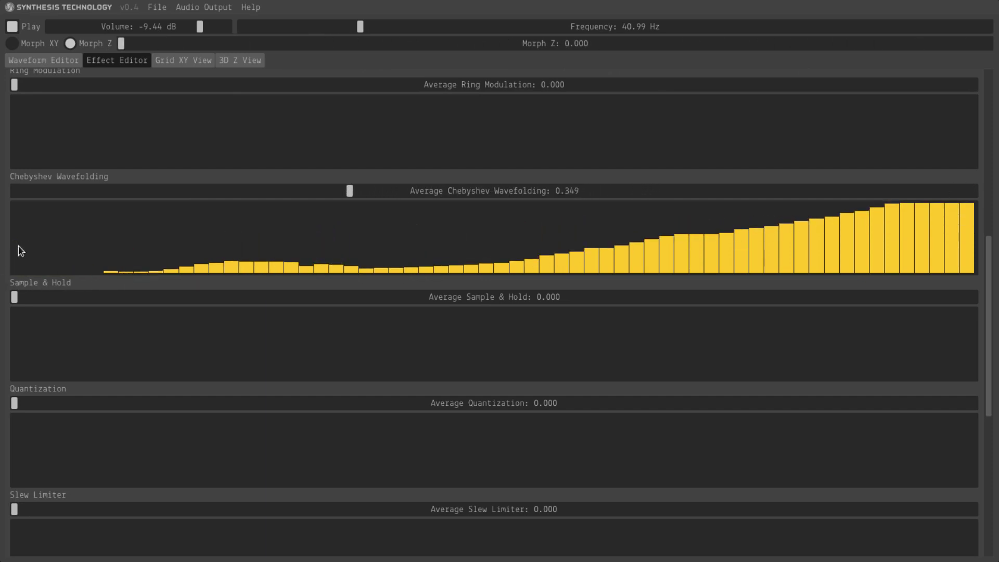
drag(118, 48, 455, 48)
drag(655, 59, 94, 46)
- Stop playback and bring up the Waveform Editor, showing the folded frame at Morph Z 0.000
click(27, 26)
click(71, 60)
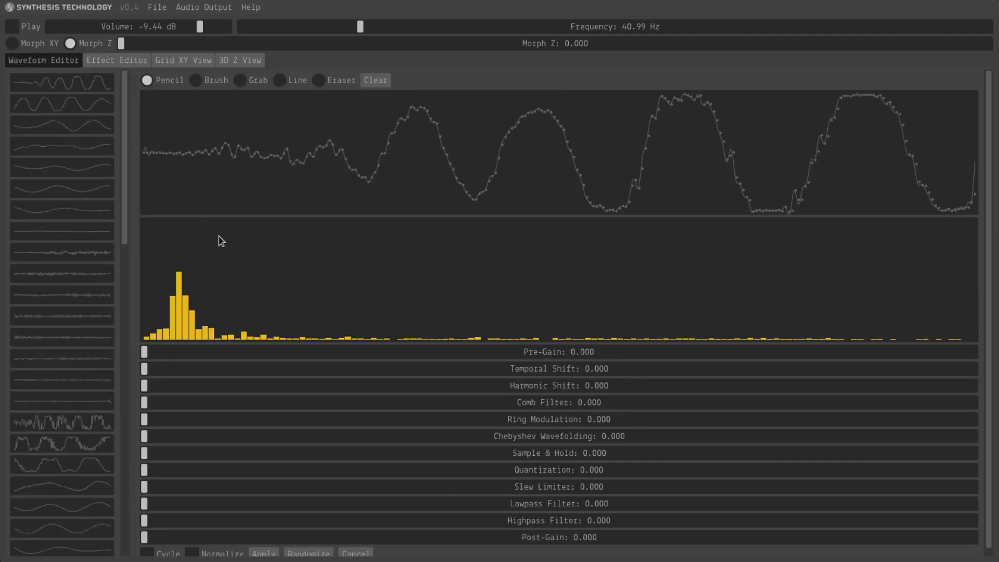